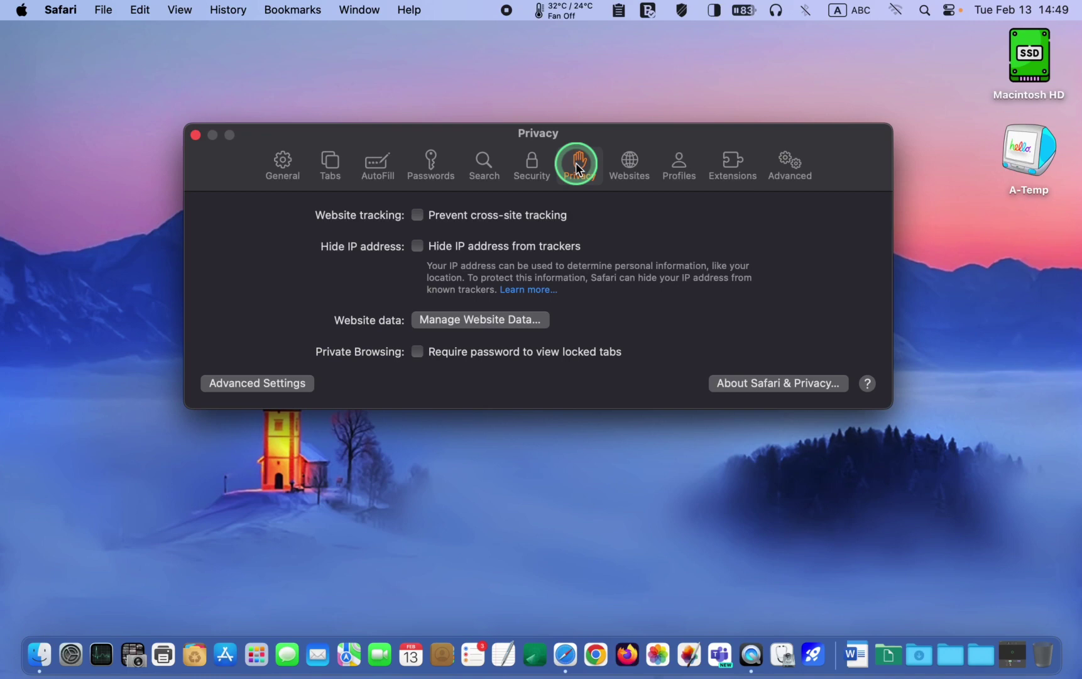
# - Enable preventing cross-site tracking and hiding the IP address from trackers in the privacy settings
pyautogui.click(418, 216)
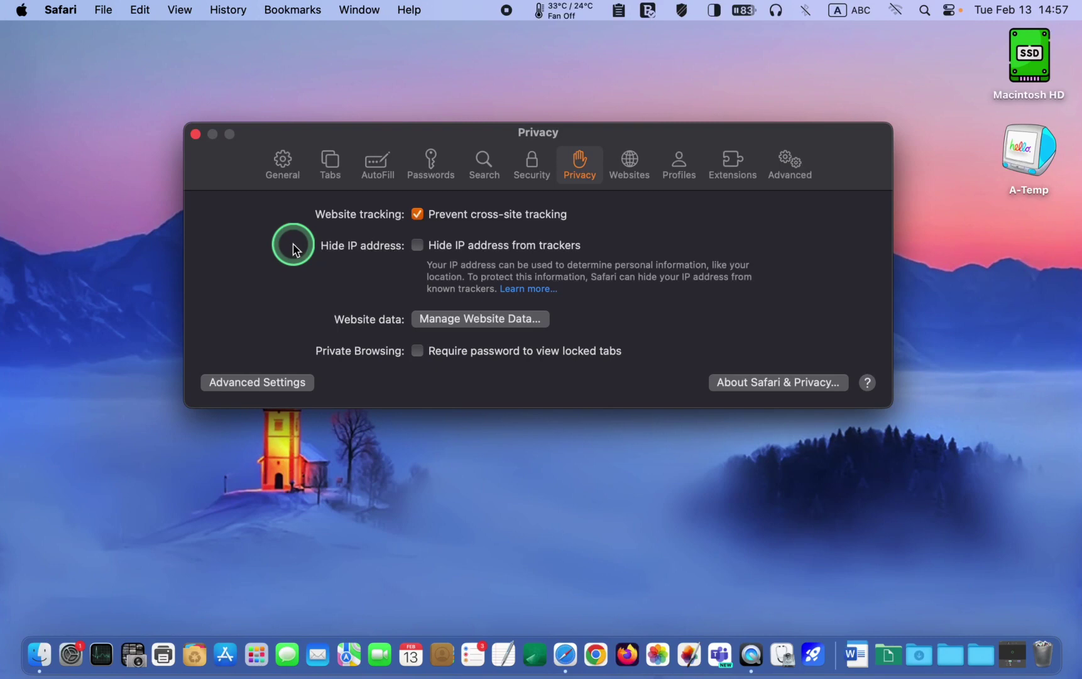
pyautogui.click(417, 245)
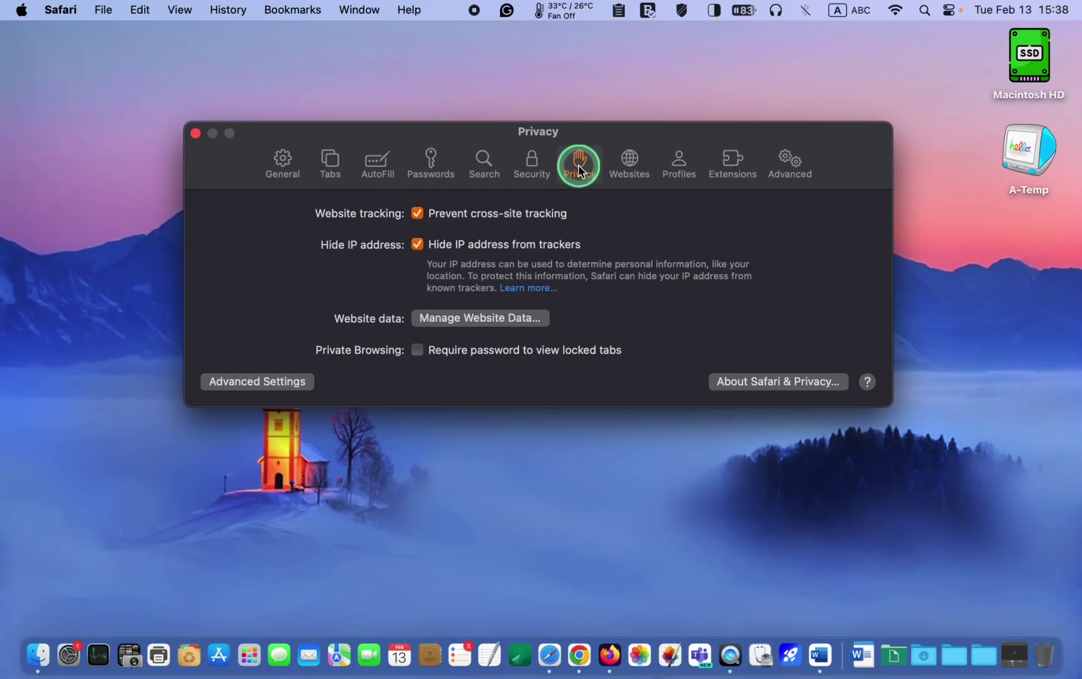
# - In the per-website settings, turn content blockers on for visits to other websites
pyautogui.click(629, 165)
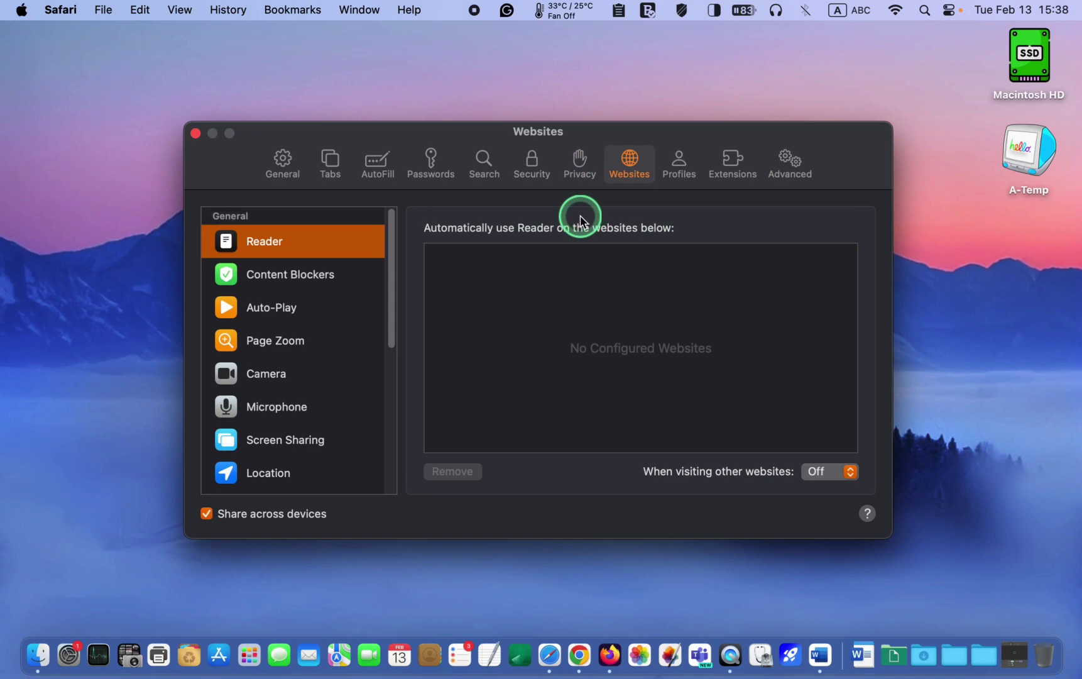
pyautogui.click(296, 277)
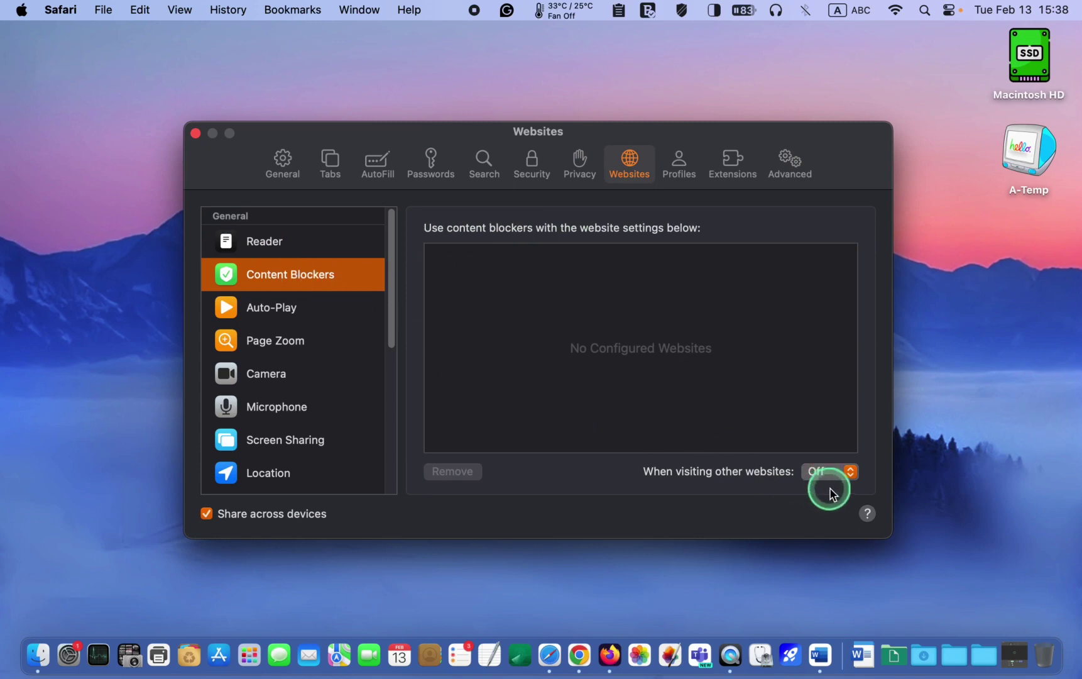
pyautogui.click(851, 475)
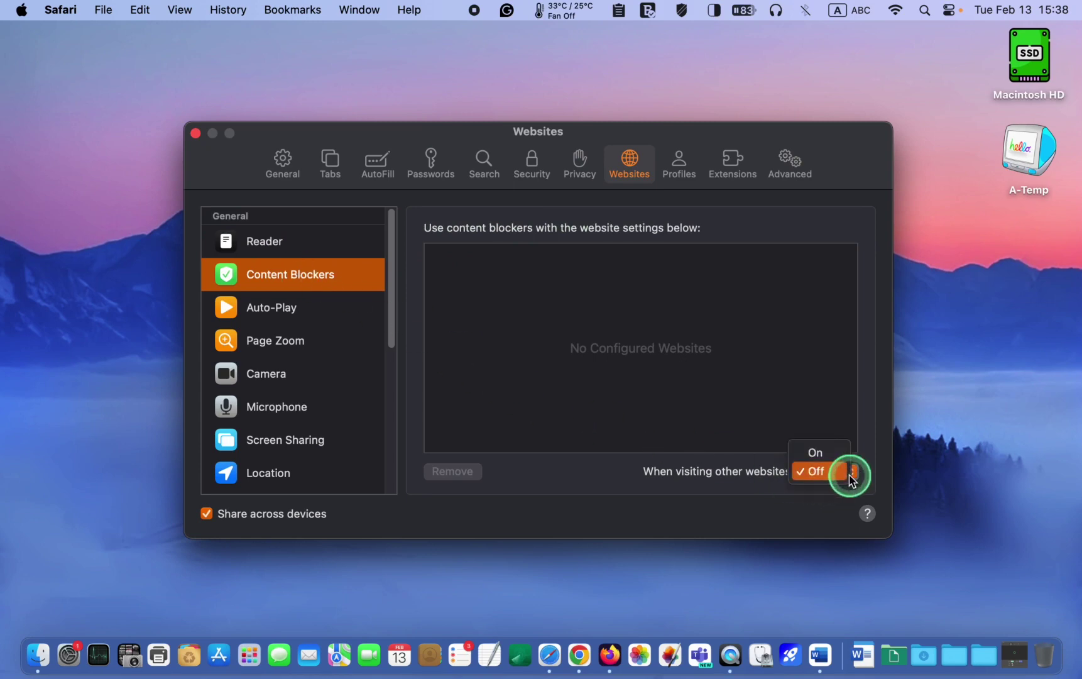
pyautogui.click(817, 451)
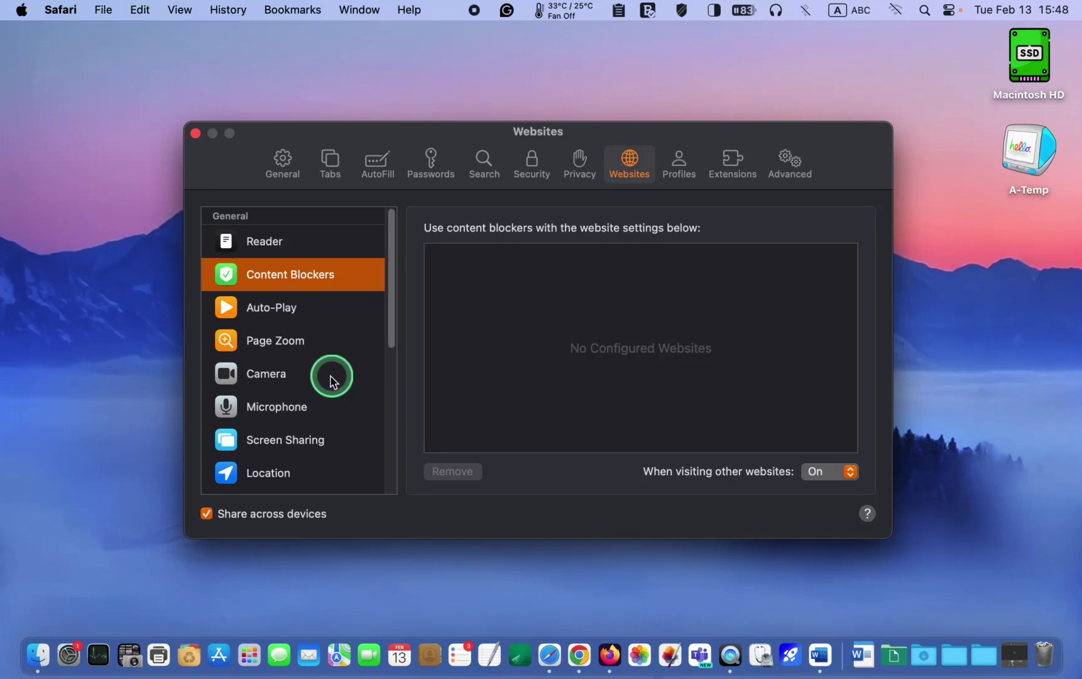
# - Try the Allow option for camera access on other websites, and return the setting to Ask
pyautogui.click(275, 375)
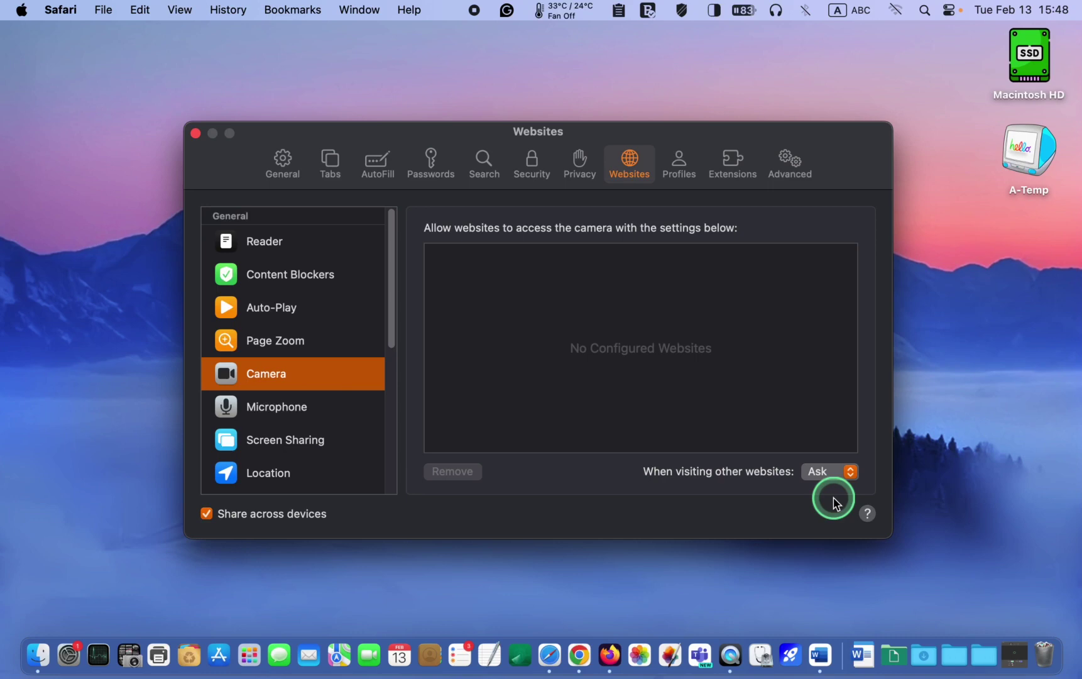
pyautogui.click(850, 471)
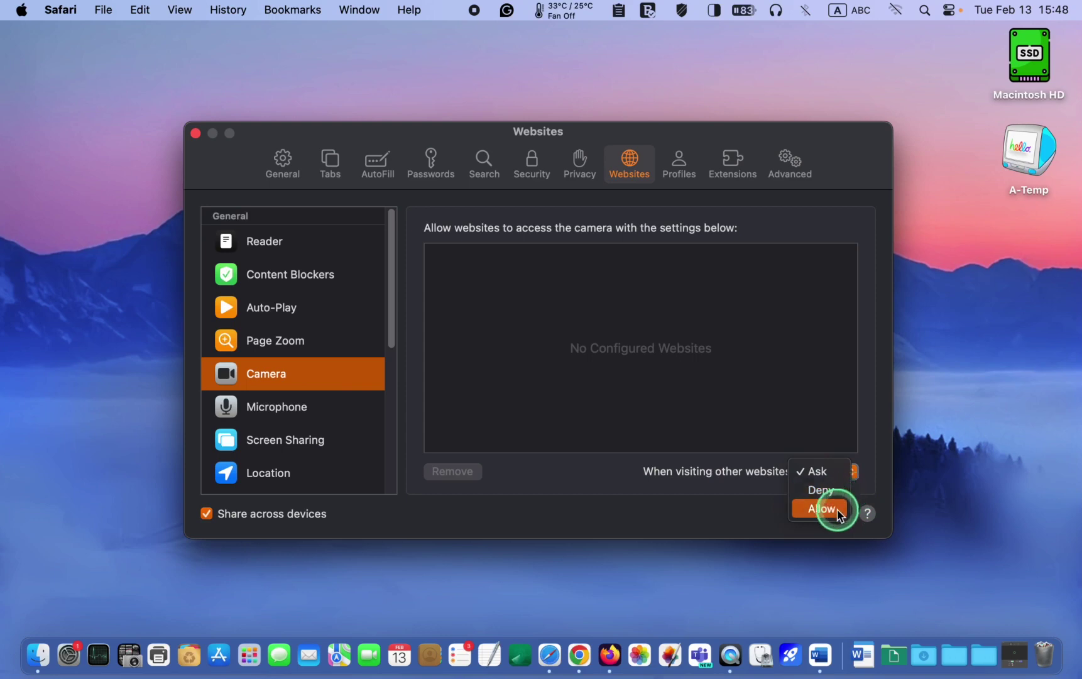
pyautogui.click(835, 510)
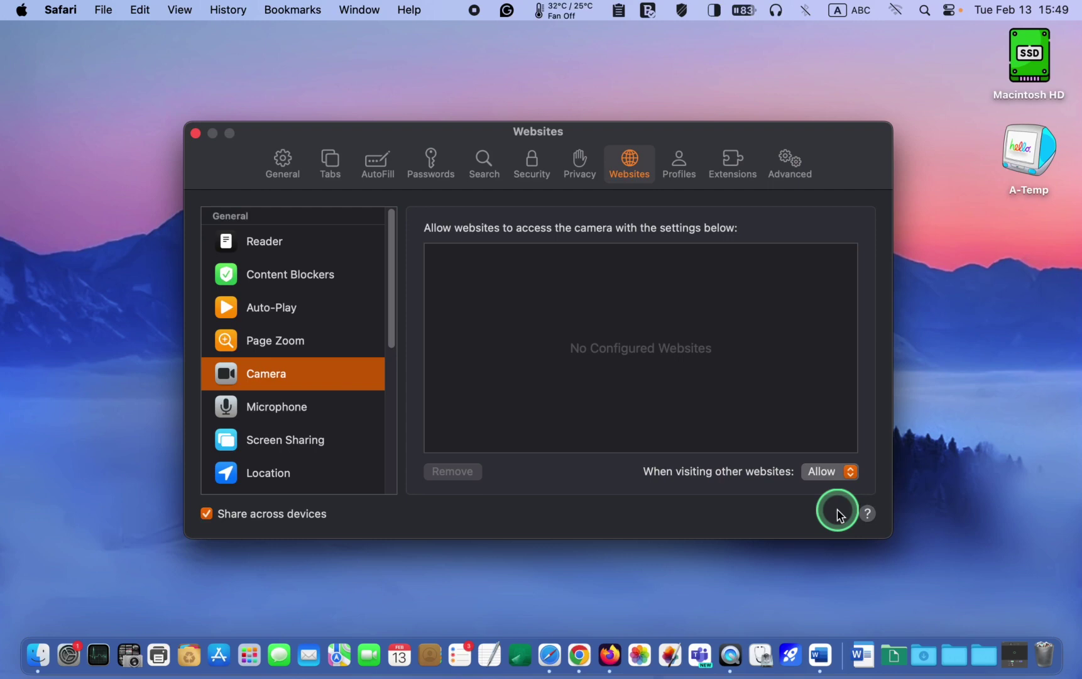
pyautogui.click(848, 472)
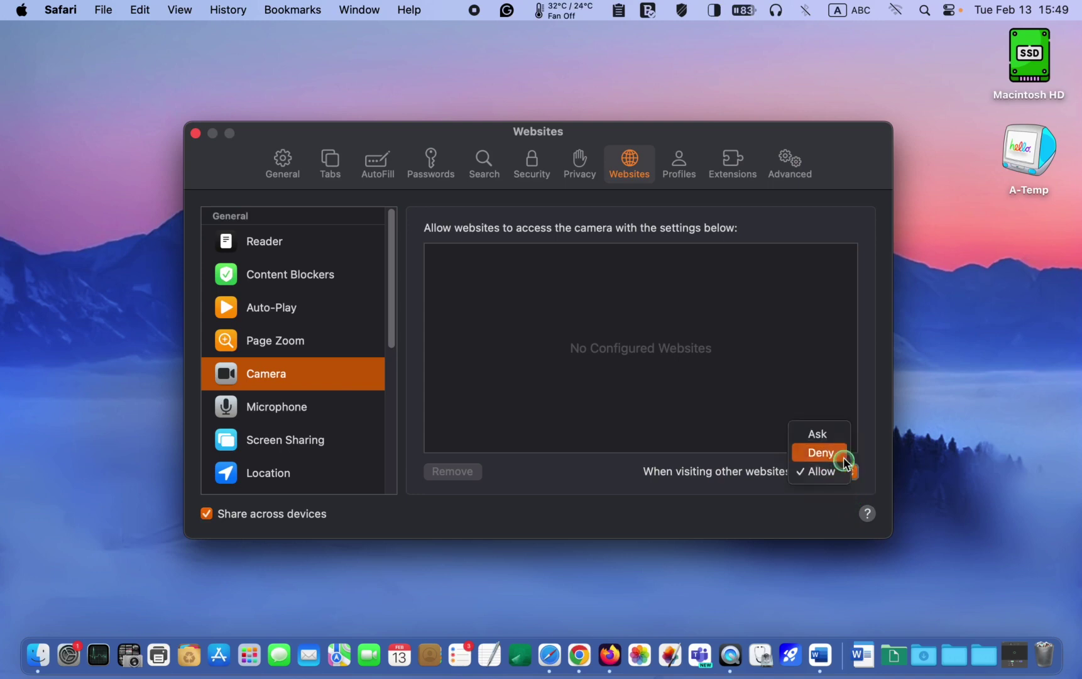
pyautogui.click(839, 433)
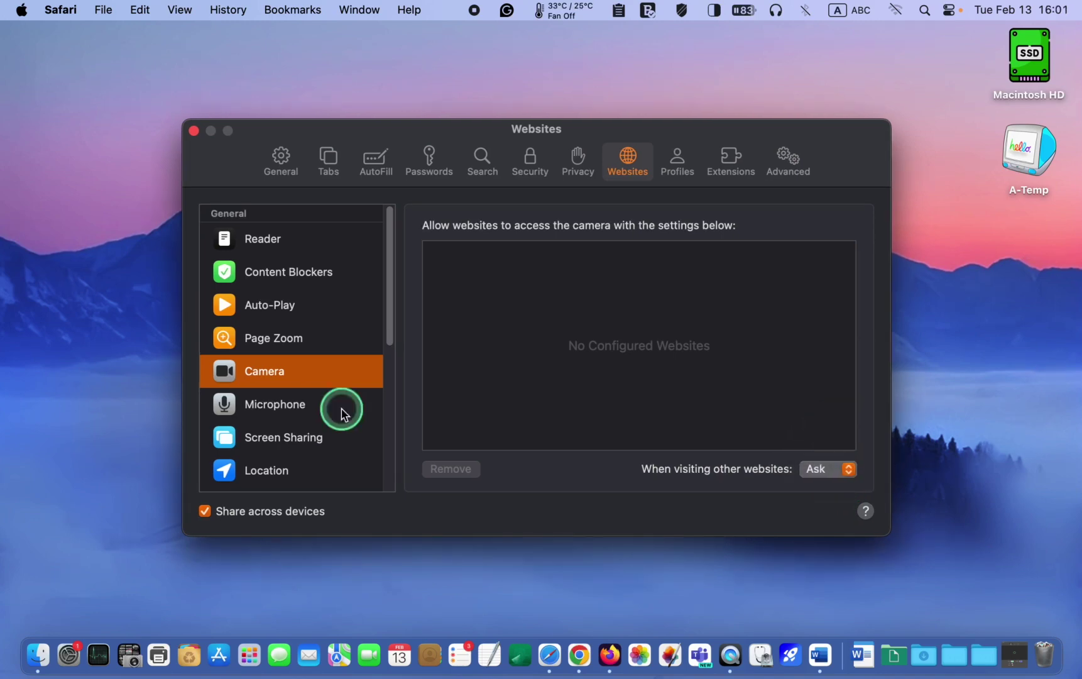
# - Review the website permissions for the microphone, screen sharing and location
pyautogui.click(269, 408)
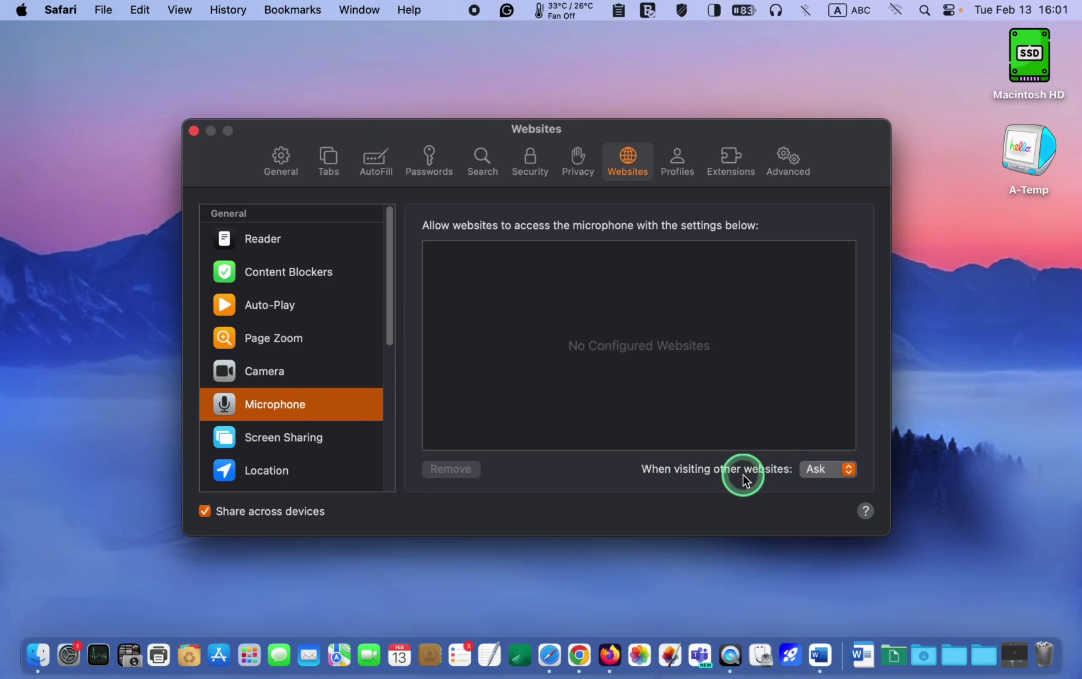
pyautogui.click(274, 440)
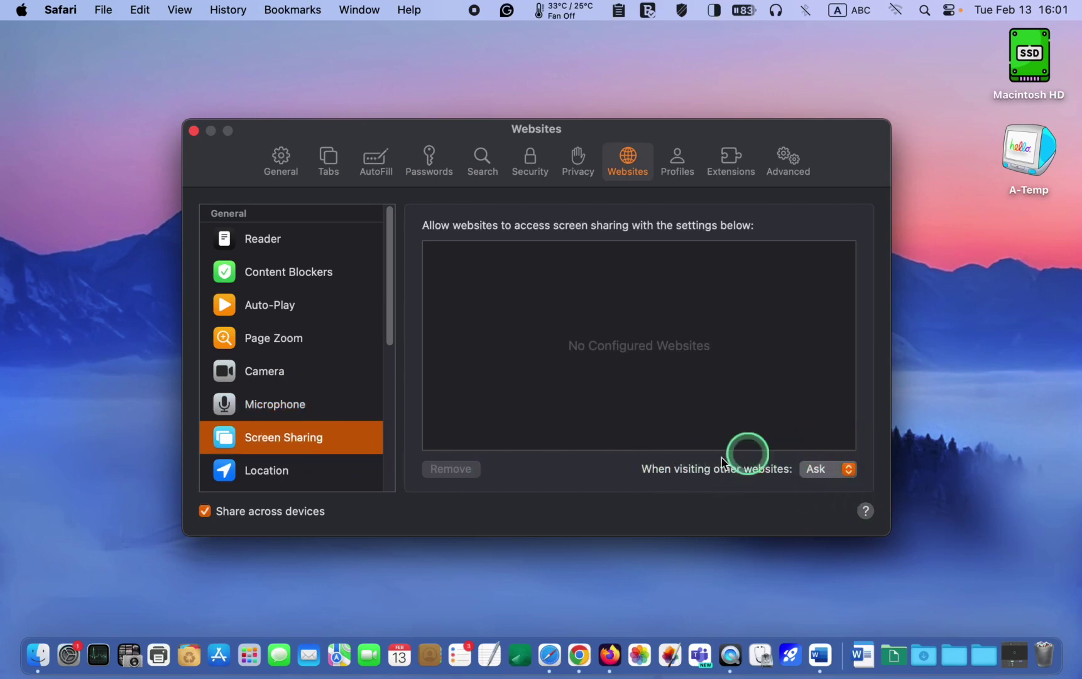
pyautogui.click(256, 469)
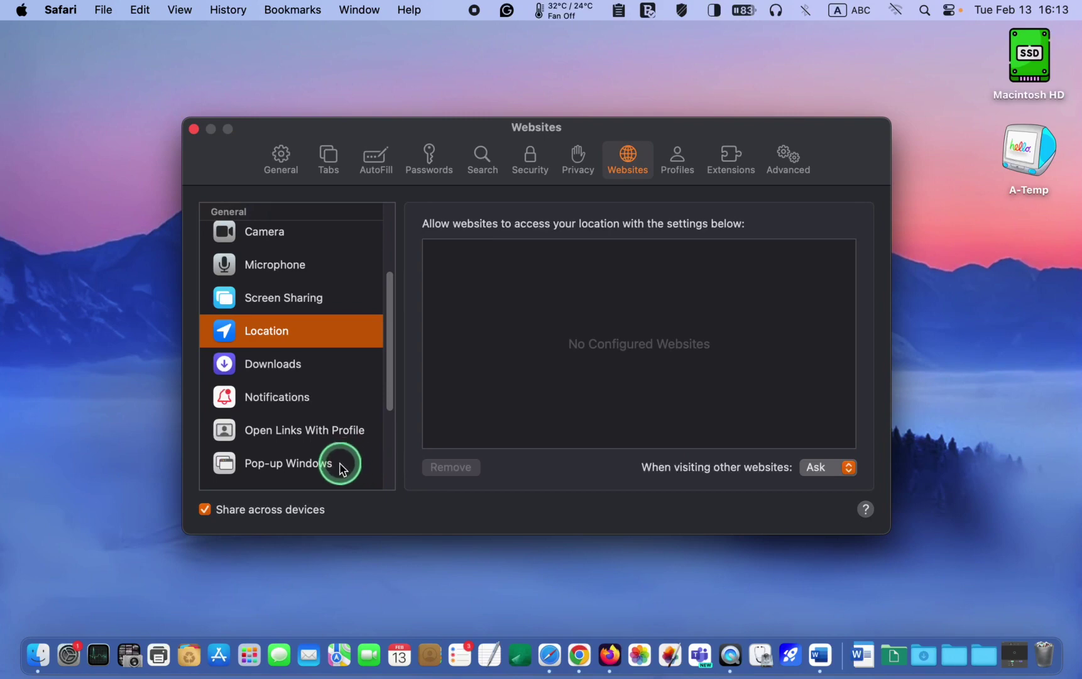
pyautogui.click(343, 468)
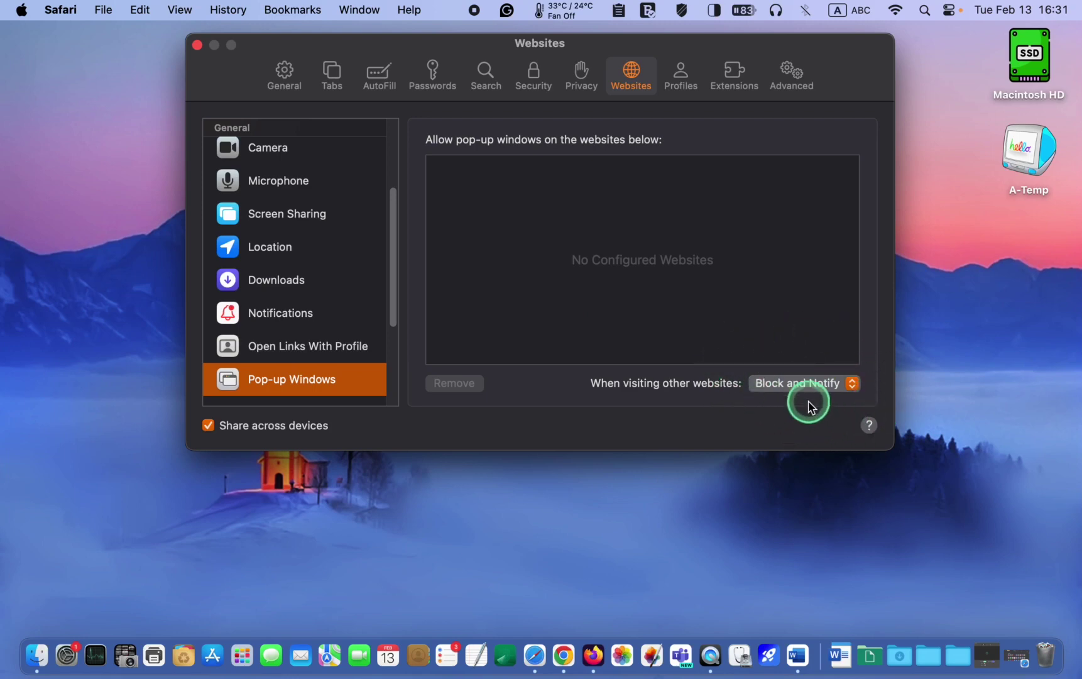
pyautogui.click(536, 656)
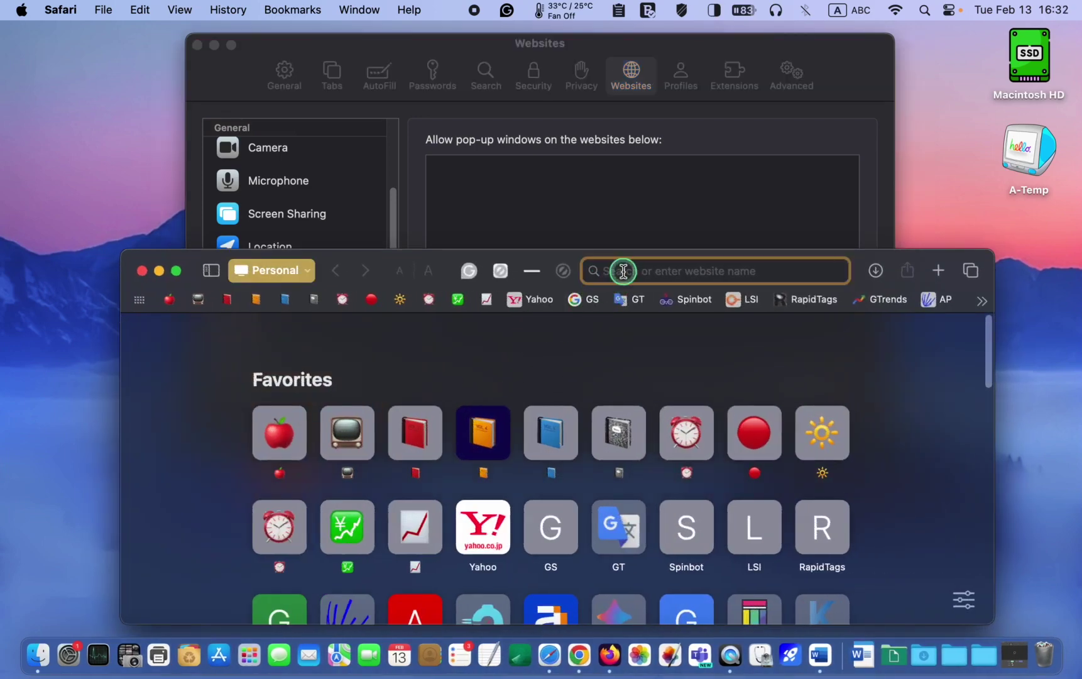
pyautogui.click(623, 270)
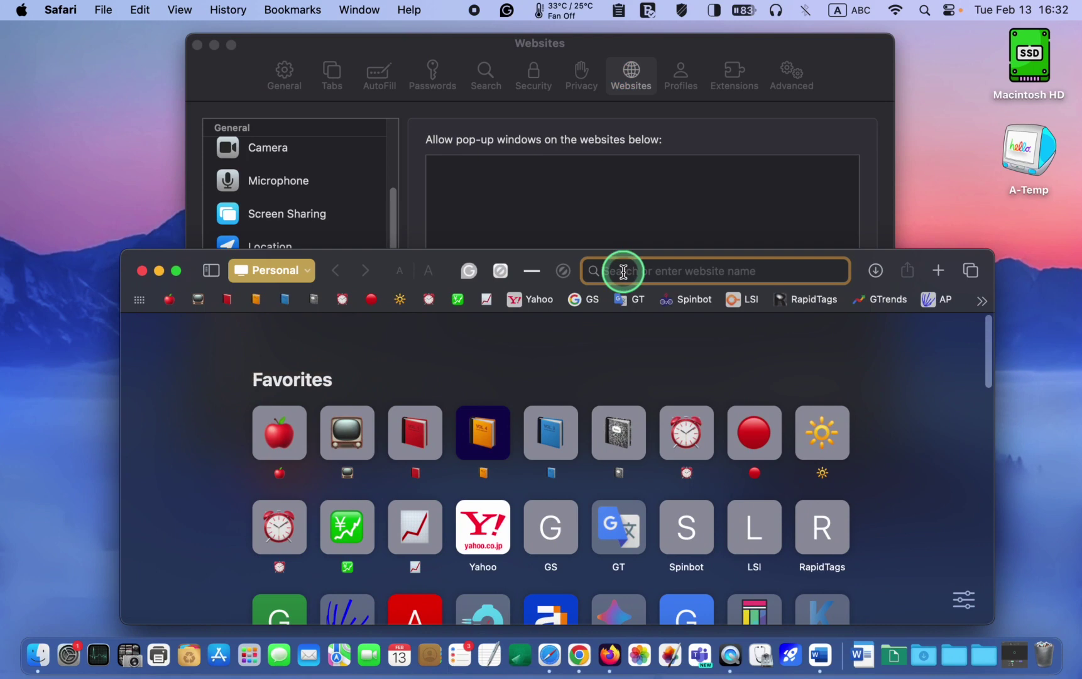
pyautogui.write('https://edition.cnn.com/world')
pyautogui.press('Return')
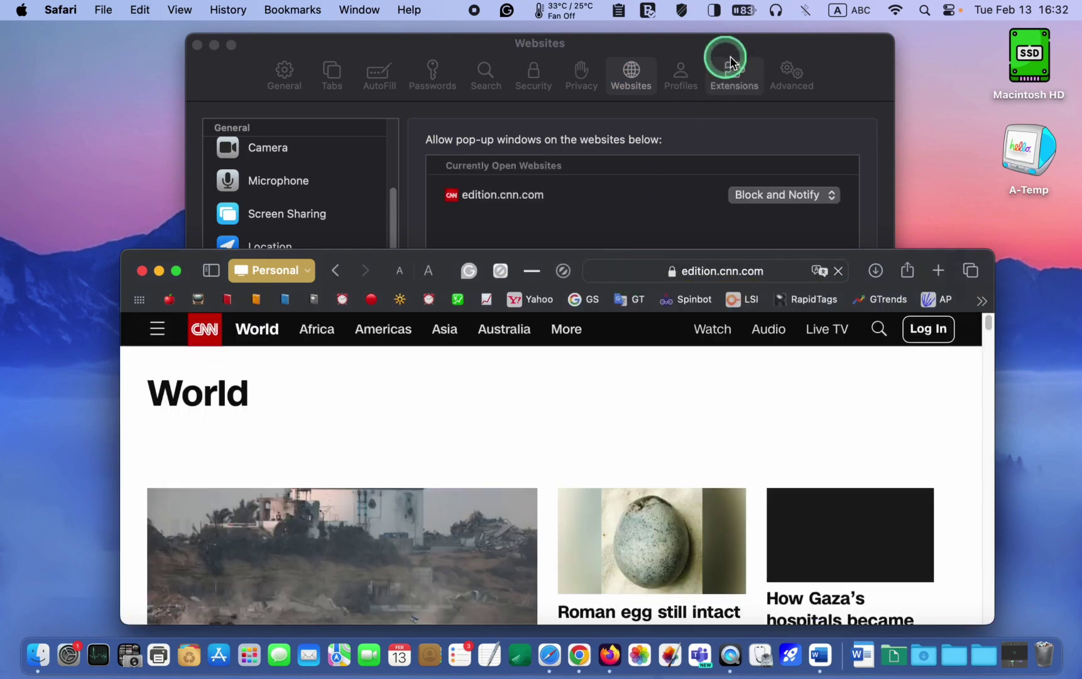
pyautogui.click(805, 42)
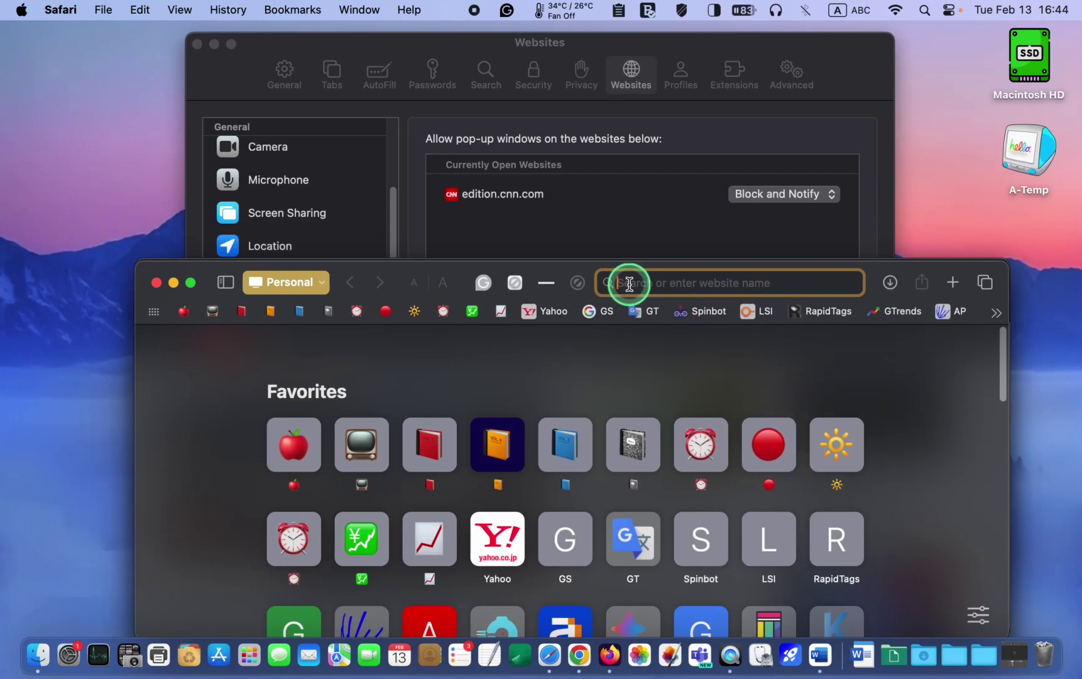
pyautogui.write('https://www.bbc.com')
pyautogui.press('Return')
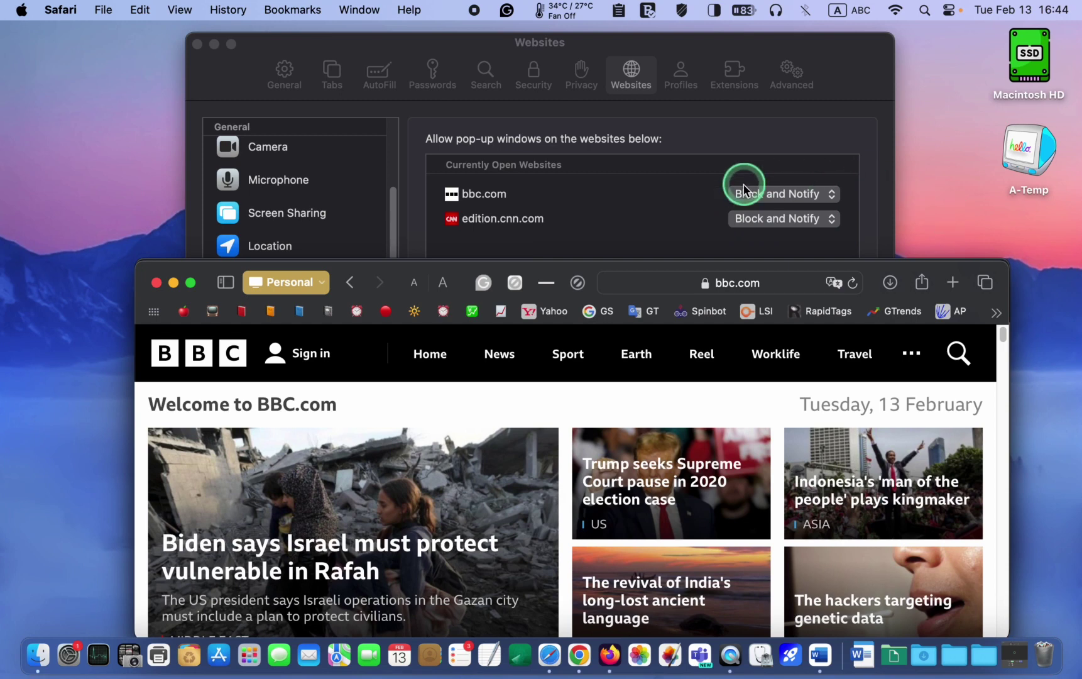
# - Return to the pop-up window settings and set bbc.com to Allow
pyautogui.click(683, 195)
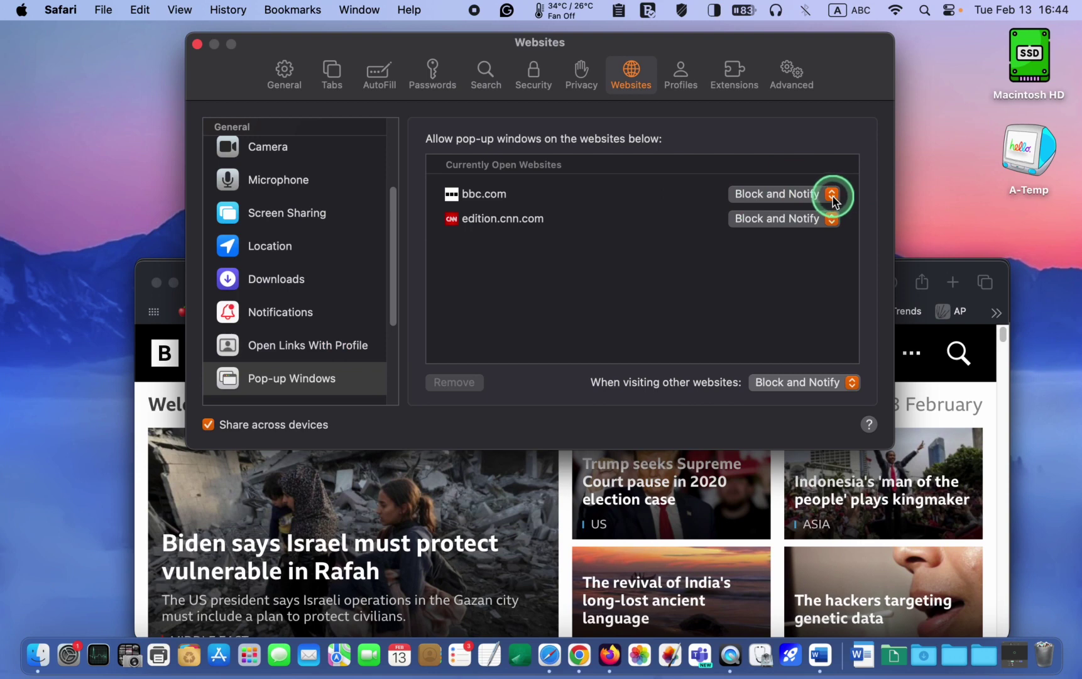
pyautogui.click(833, 194)
pyautogui.click(798, 234)
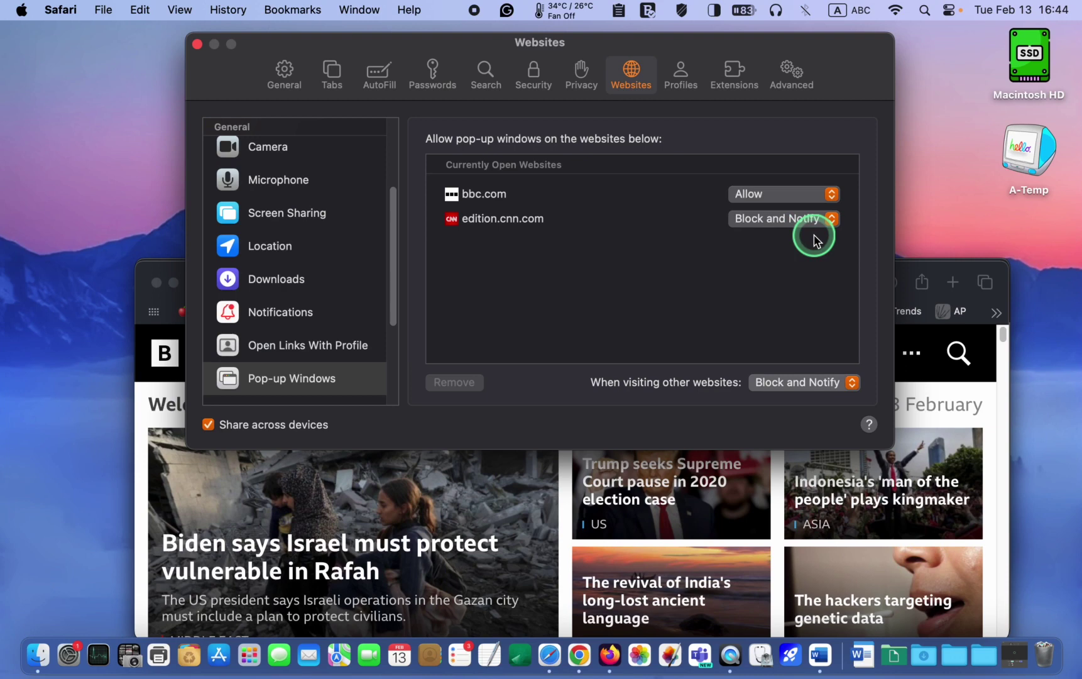
# - Switch the pop-up setting for bbc.com to Block and Notify, and change it again to Allow
pyautogui.click(832, 193)
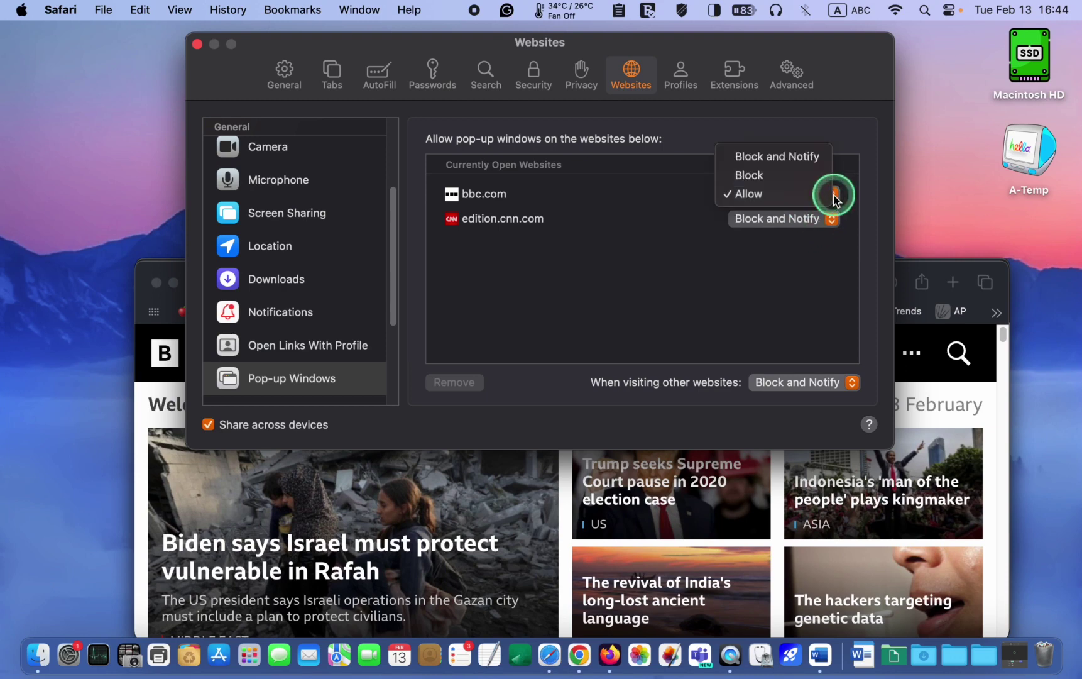
pyautogui.click(821, 157)
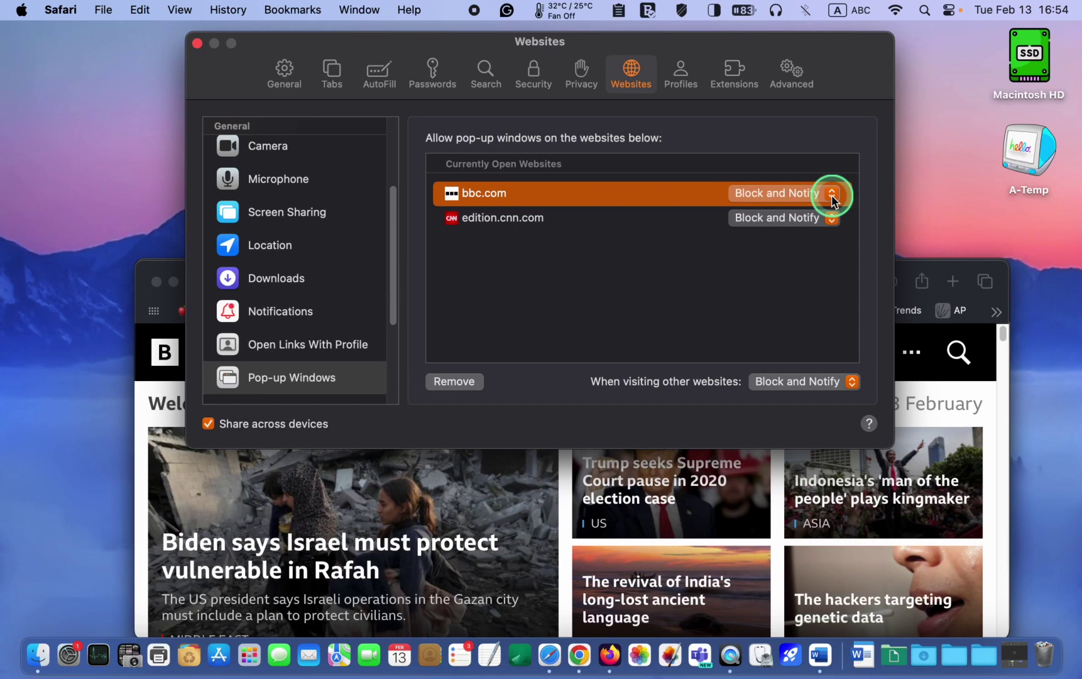
pyautogui.click(834, 199)
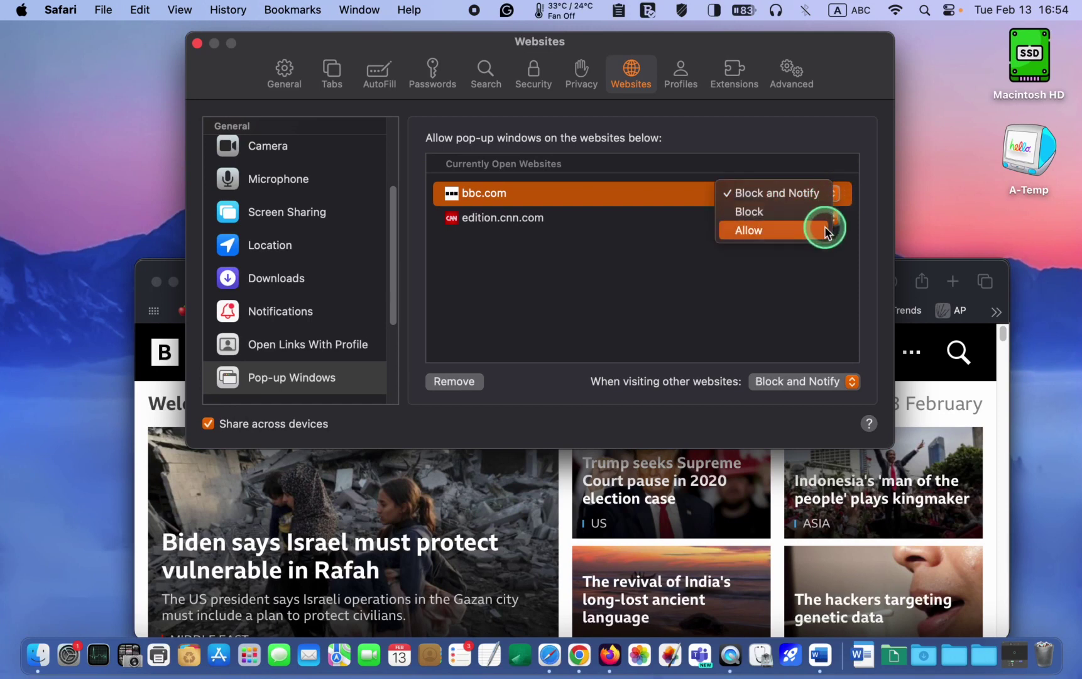
pyautogui.click(828, 230)
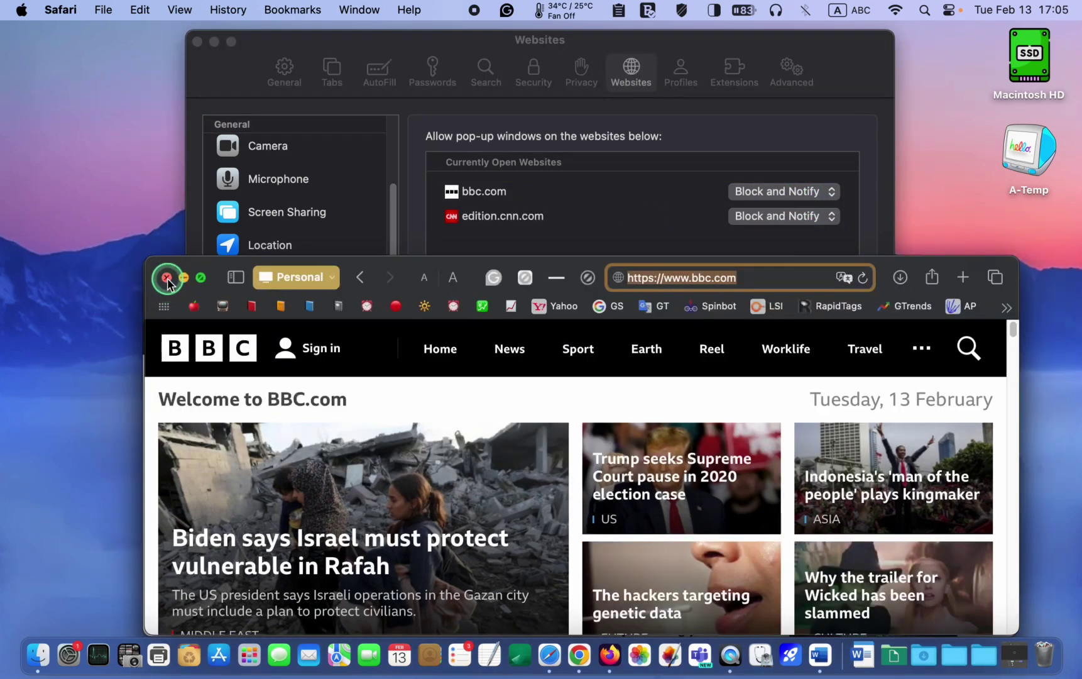
# - Close the BBC and CNN browser windows
pyautogui.click(166, 278)
pyautogui.click(316, 519)
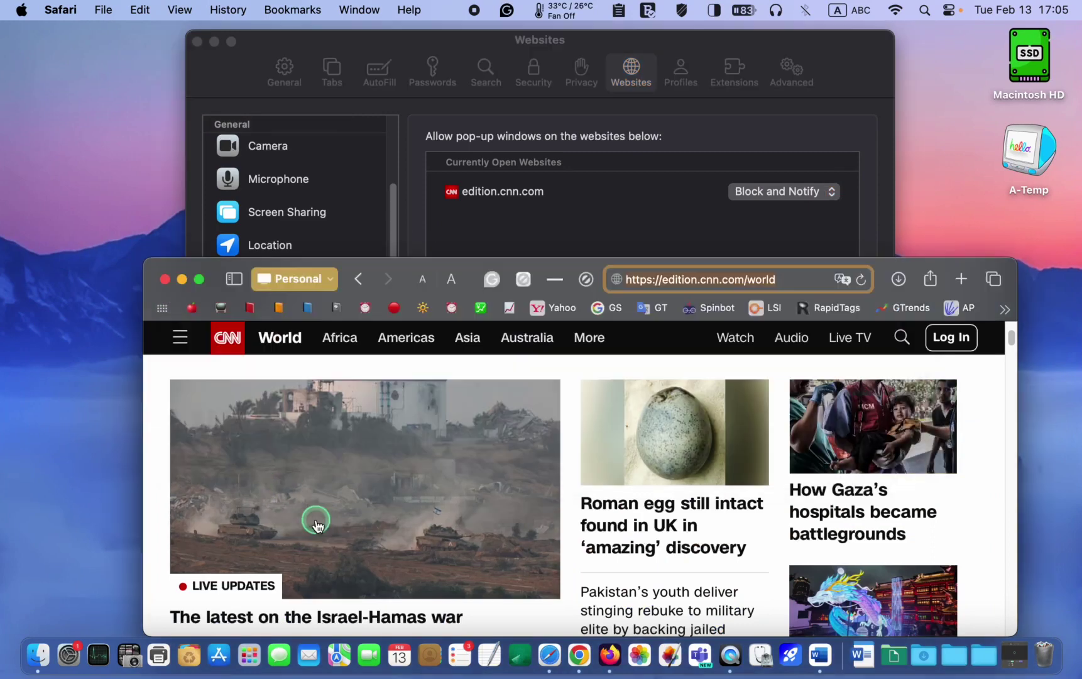
pyautogui.click(166, 278)
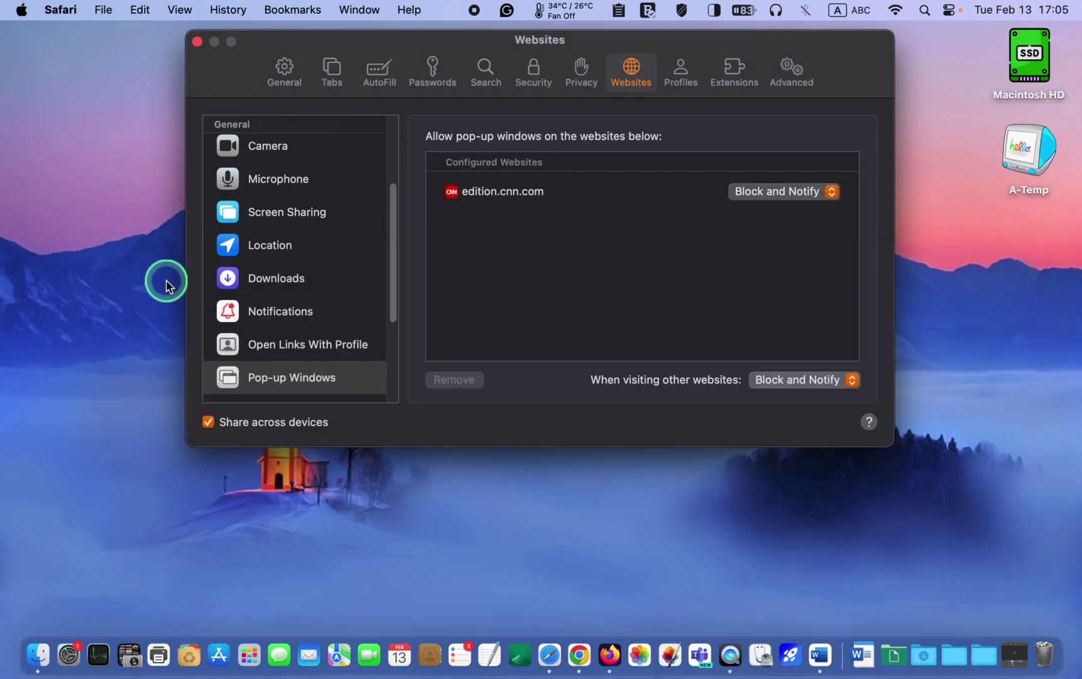
# - Remove edition.cnn.com from the websites configured for pop-up windows
pyautogui.click(528, 192)
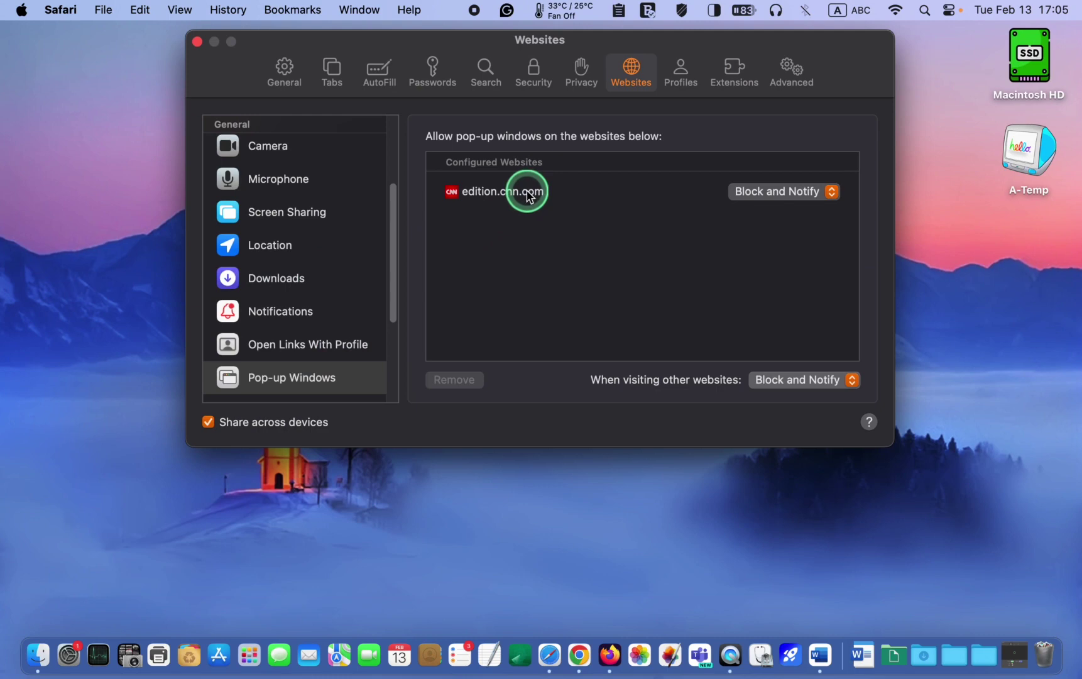
pyautogui.click(455, 380)
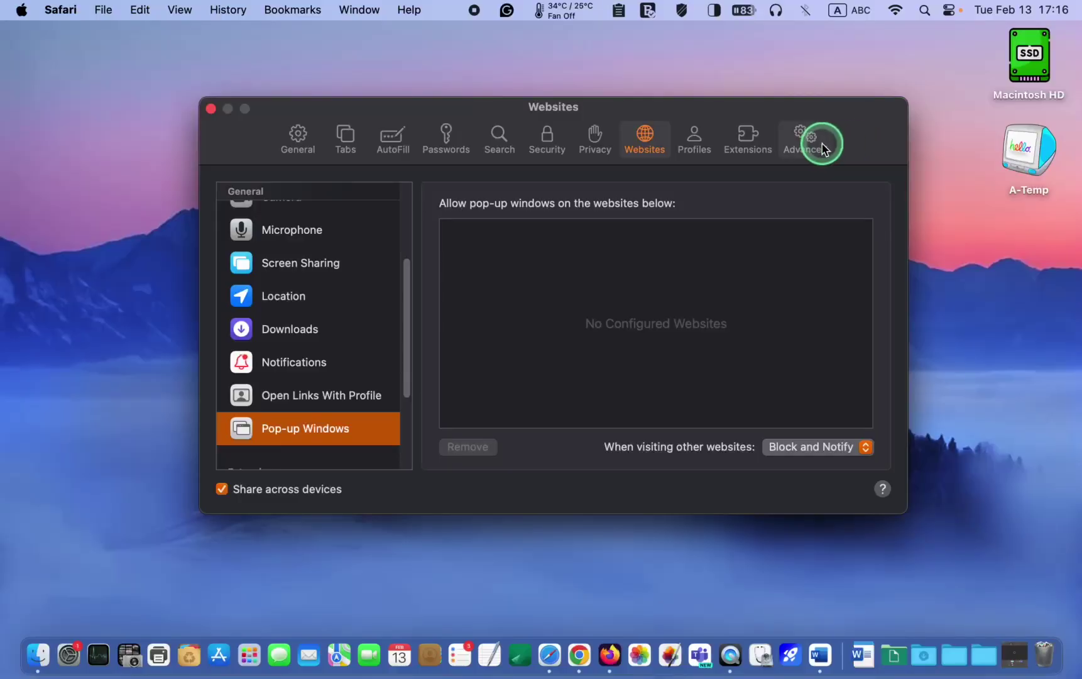
# - In the advanced settings, apply tracking and fingerprinting protection in all browsing and disable privacy-preserving measurement of ad effectiveness
pyautogui.click(805, 137)
pyautogui.click(809, 312)
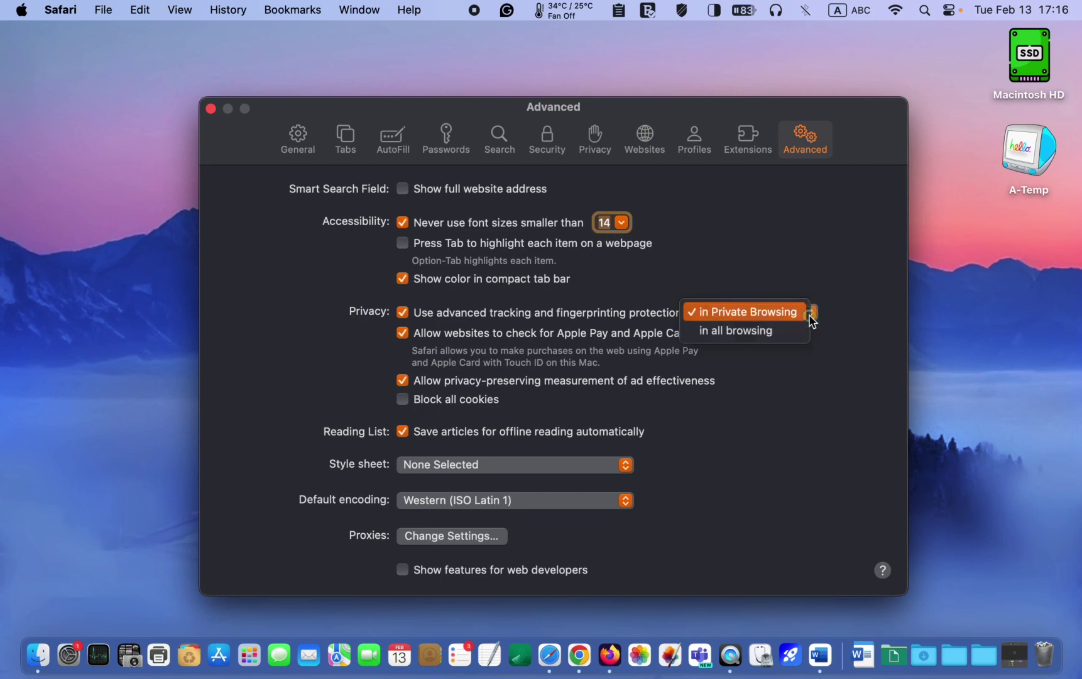
pyautogui.click(796, 338)
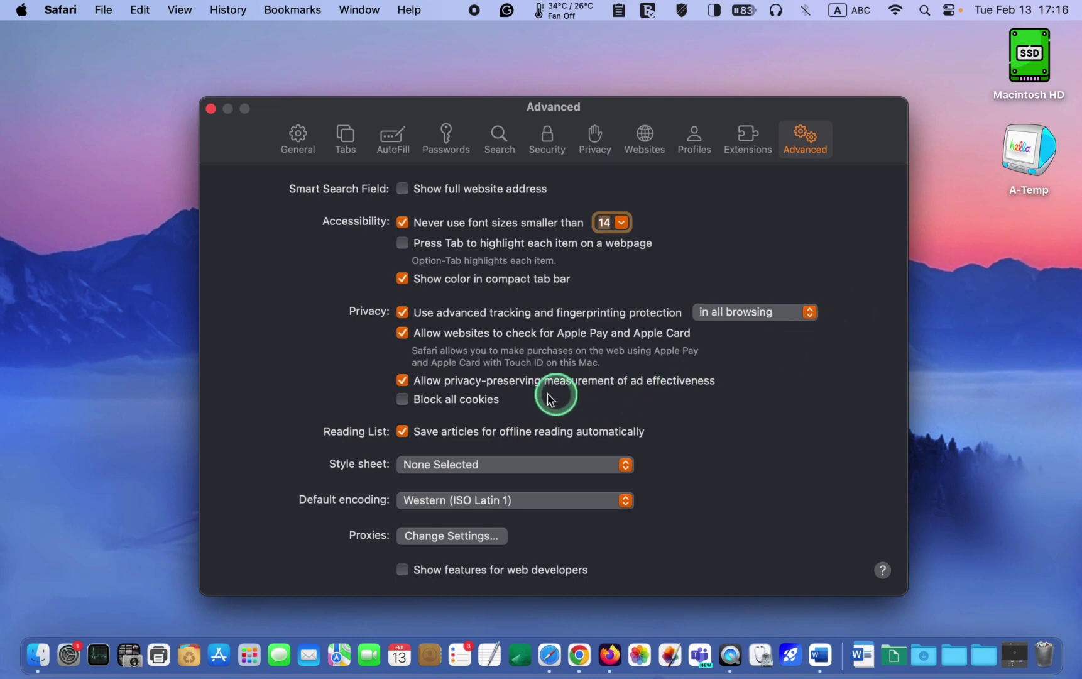
pyautogui.click(403, 381)
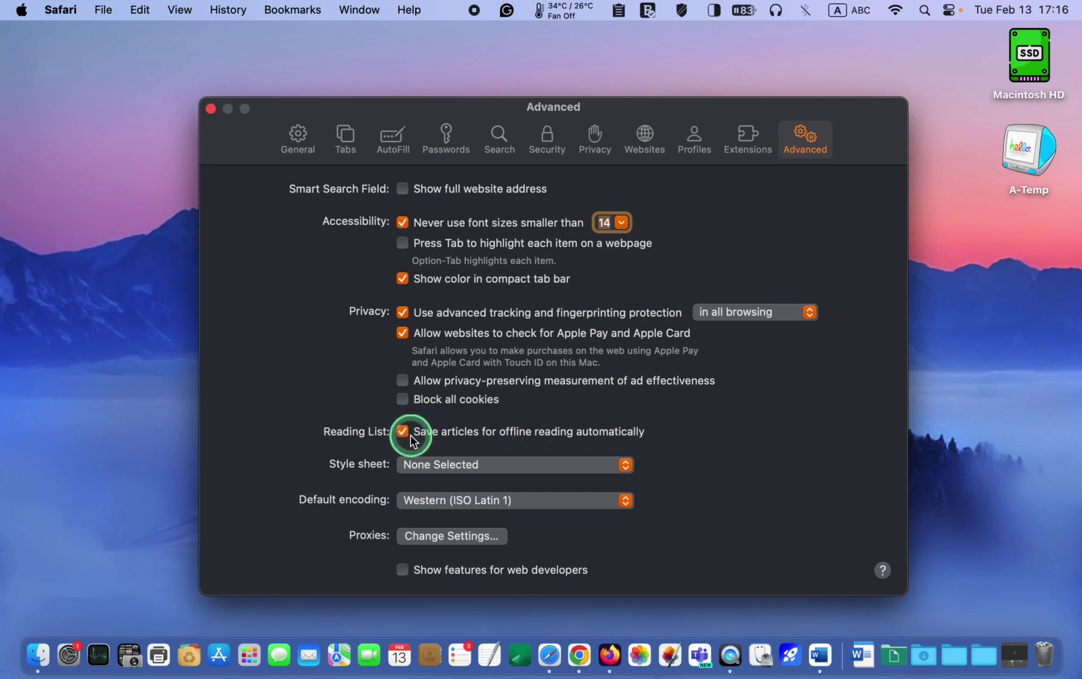
# - Block all cookies with confirmation, and turn the cookie blocking off again
pyautogui.click(404, 401)
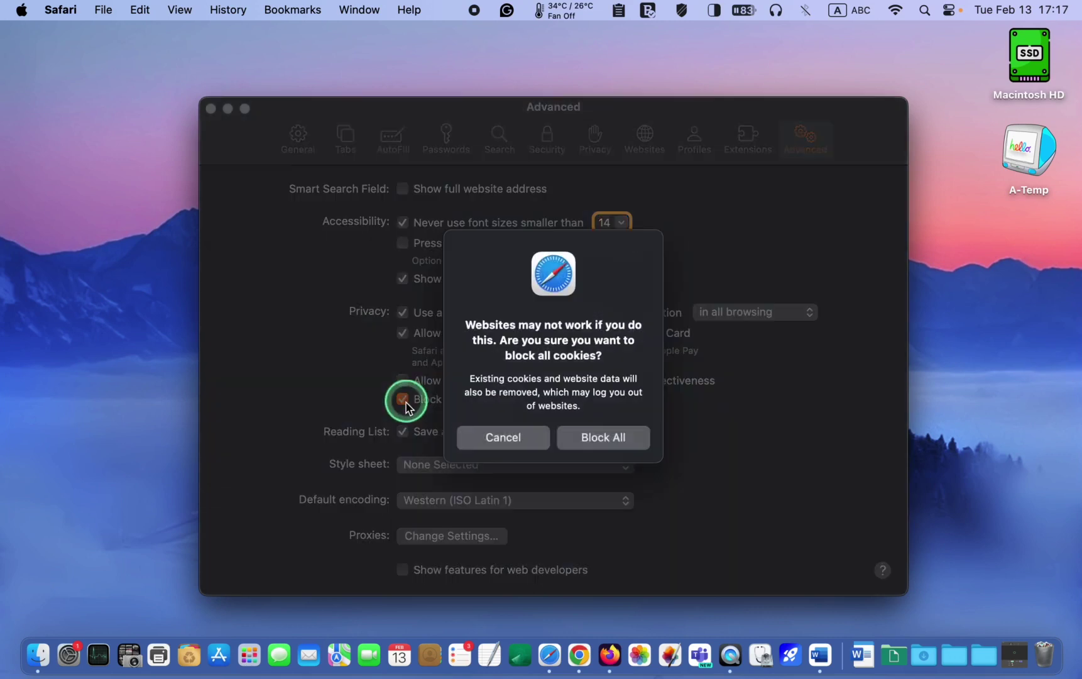
pyautogui.click(597, 437)
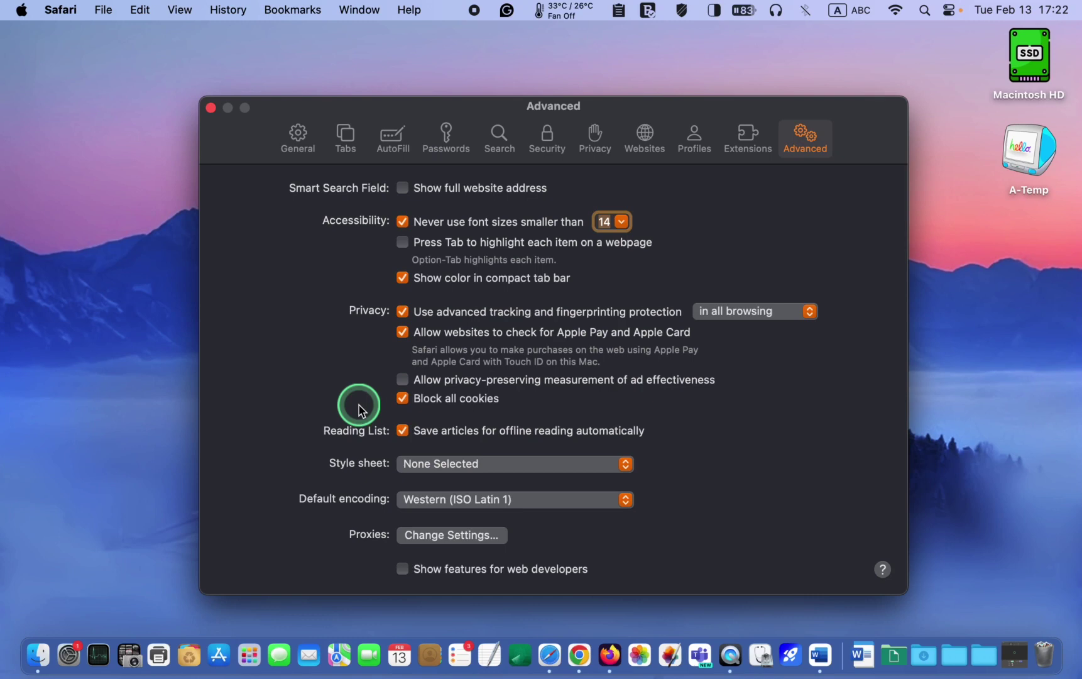
pyautogui.click(403, 398)
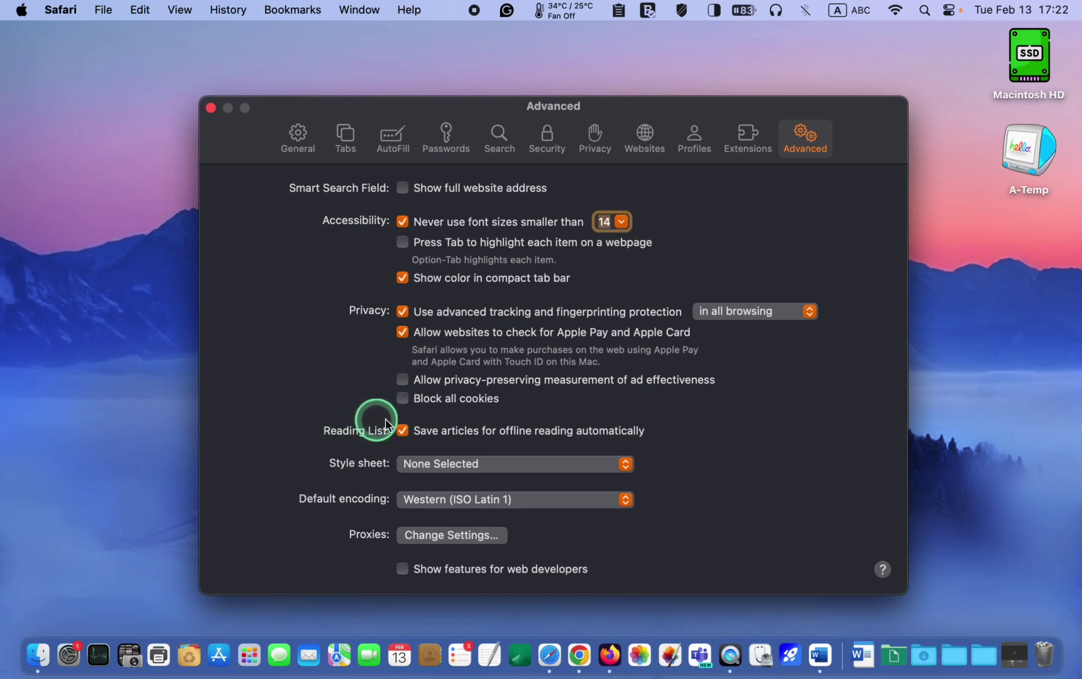
# - Enable blocking of all cookies and confirm it
pyautogui.click(402, 399)
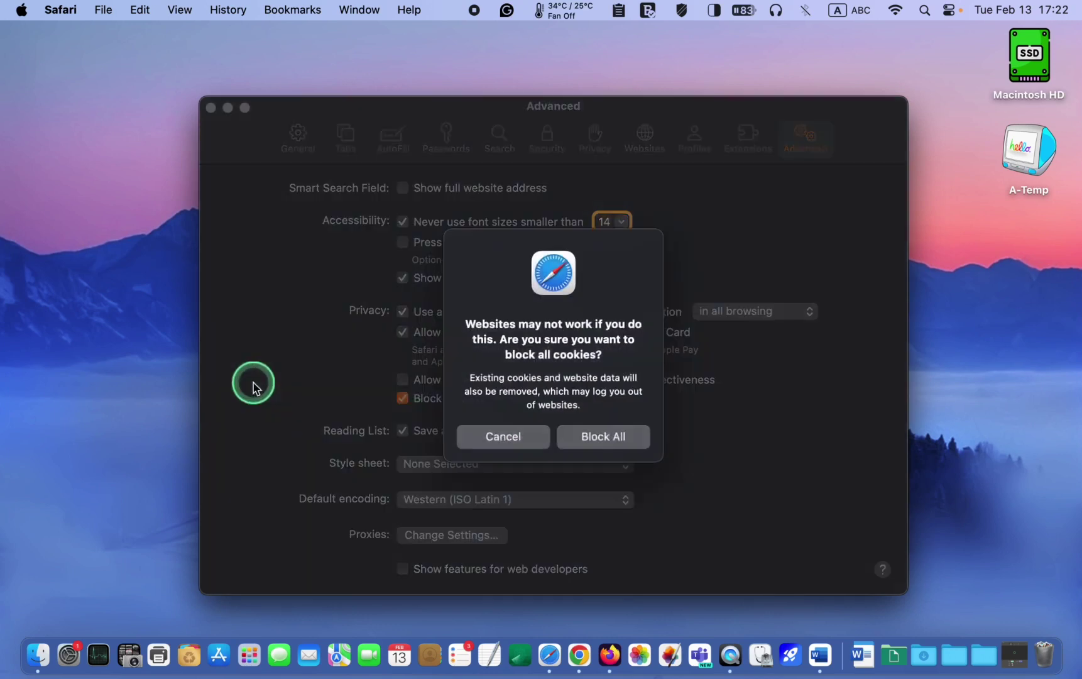
pyautogui.click(581, 434)
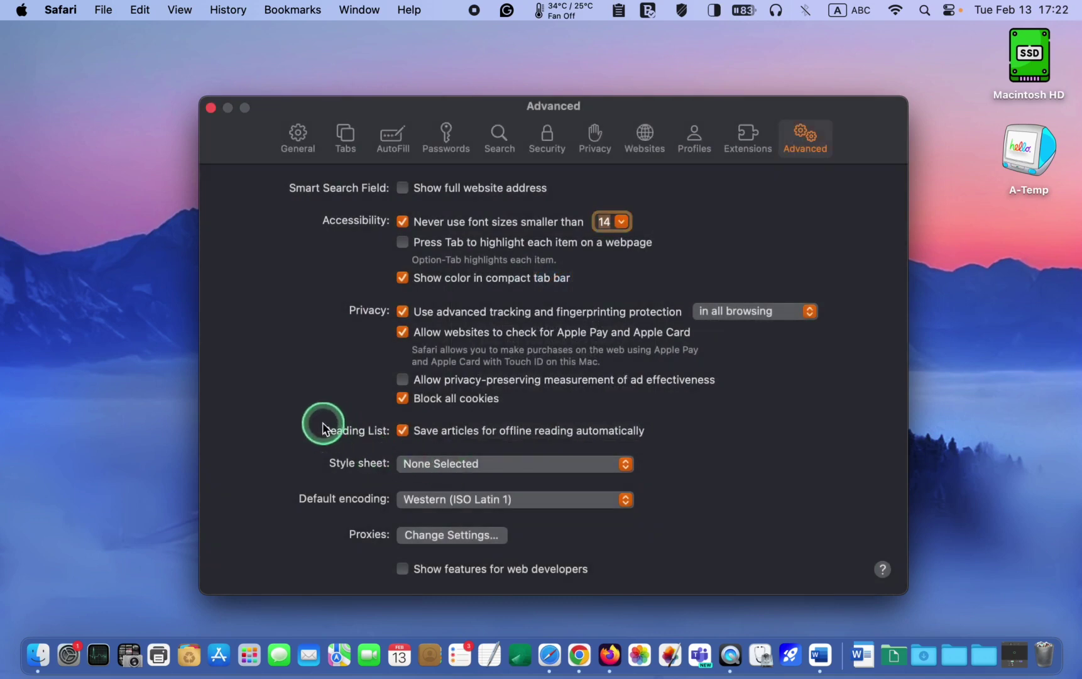